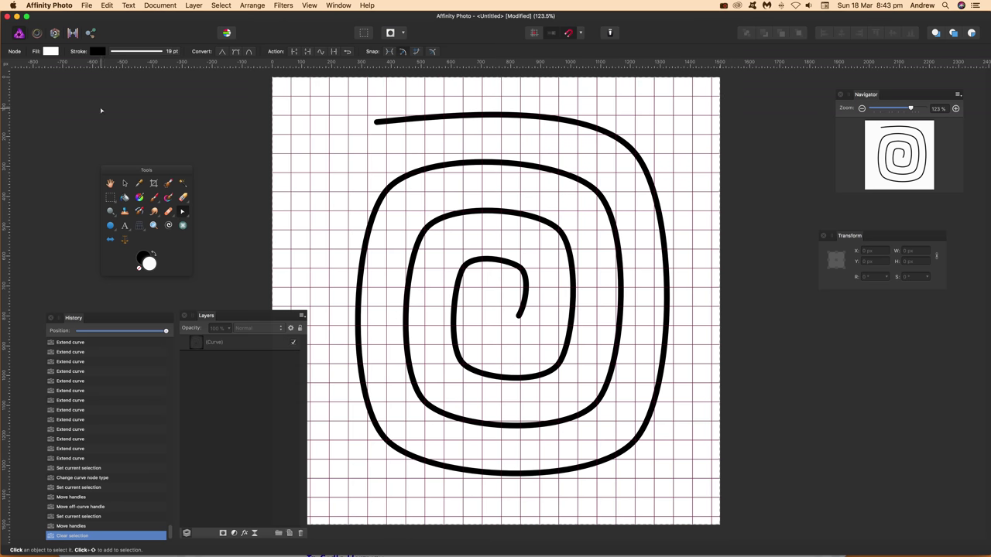
Marquee-select the rounded spiral with the Move Tool and delete it
click(125, 184)
drag(309, 111, 689, 506)
key(Delete)
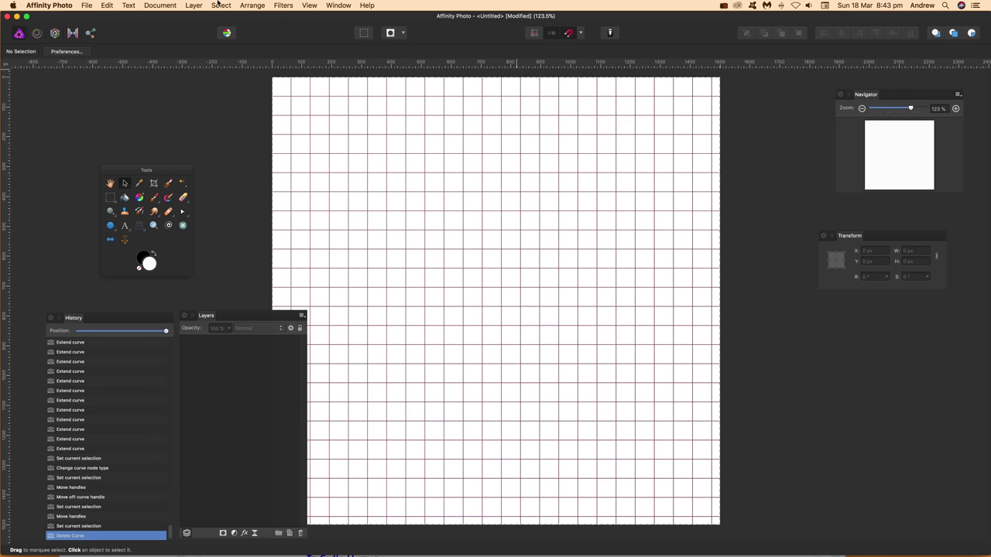
Glance through the View menu without changes, then activate the Pen Tool from the flyout
click(309, 5)
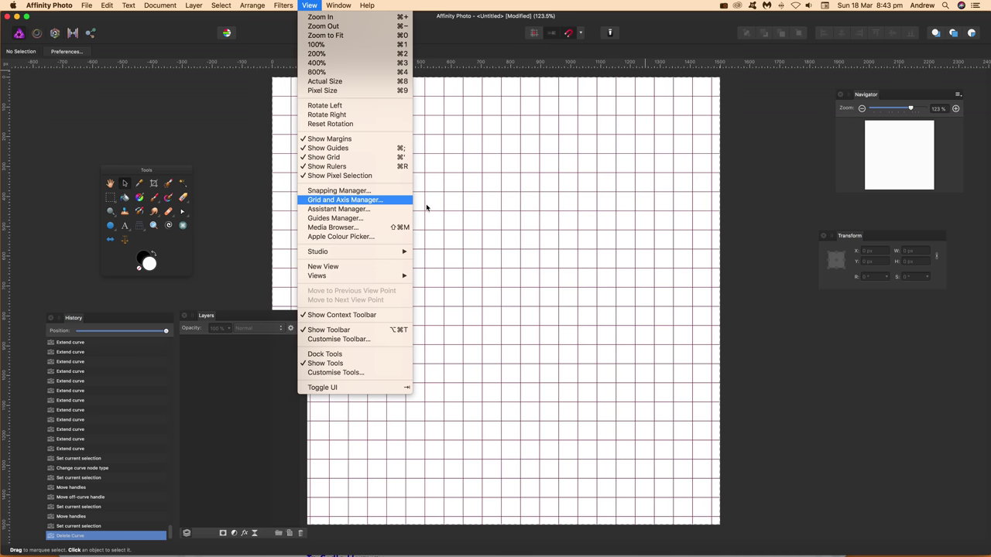
click(510, 224)
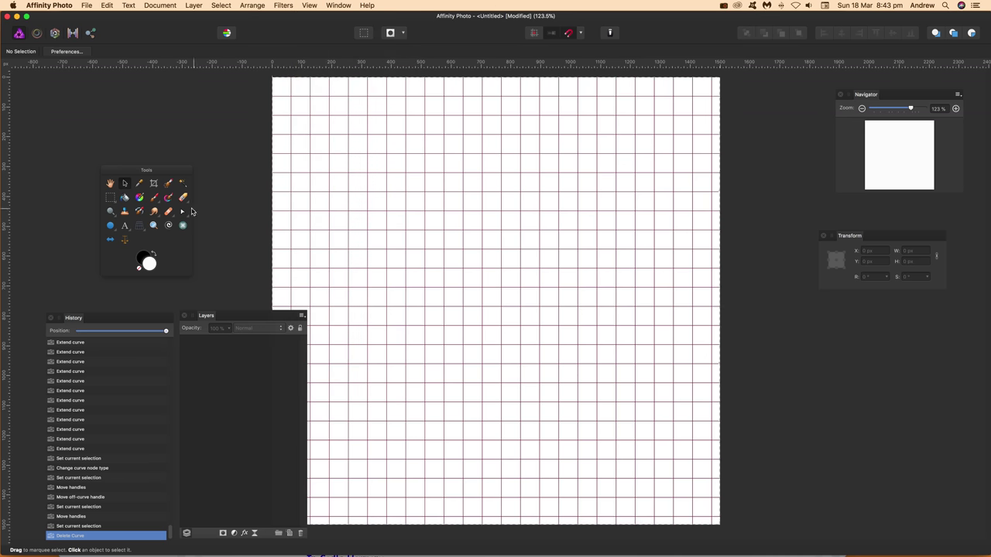
click(182, 211)
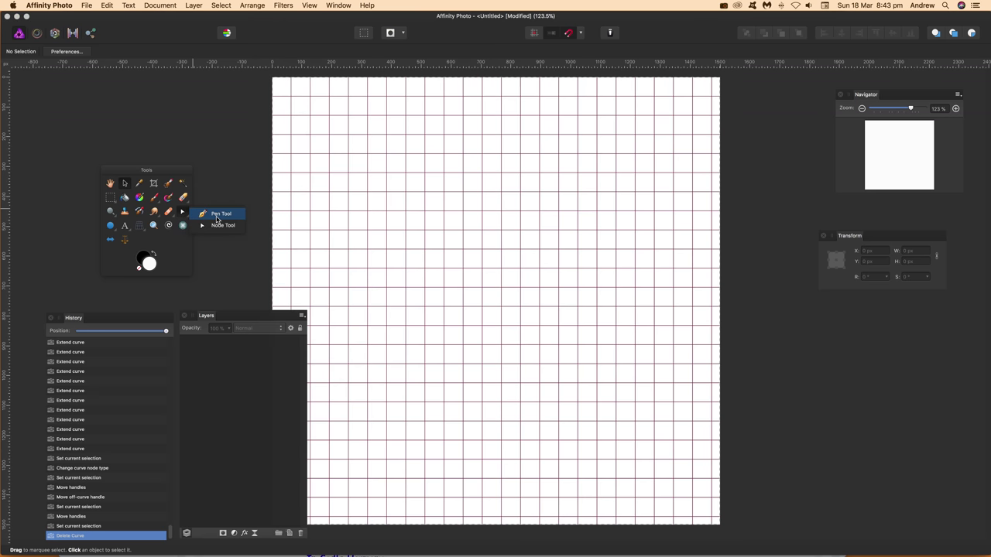
click(216, 220)
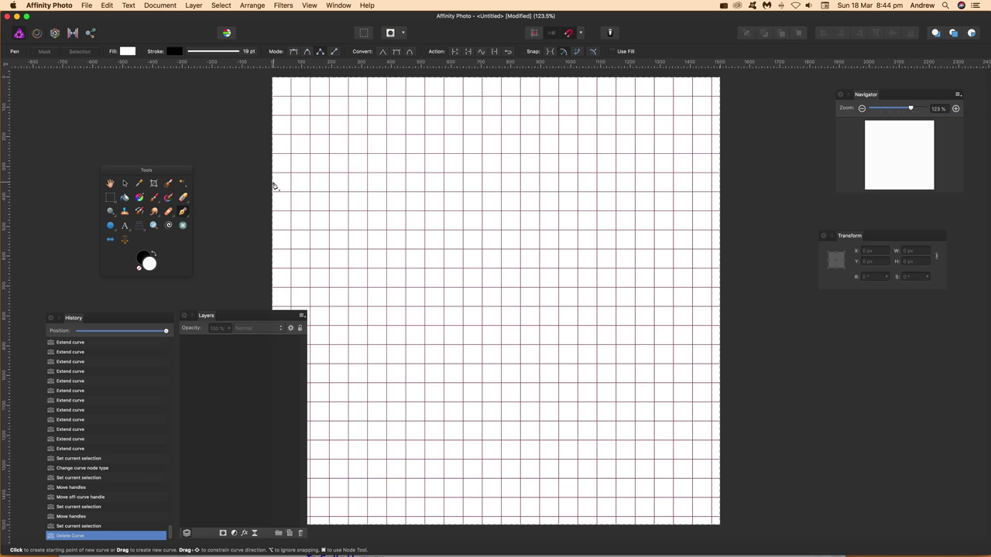
Pen-draw the first two square laps of the spiral along the grid, starting upper left
click(329, 115)
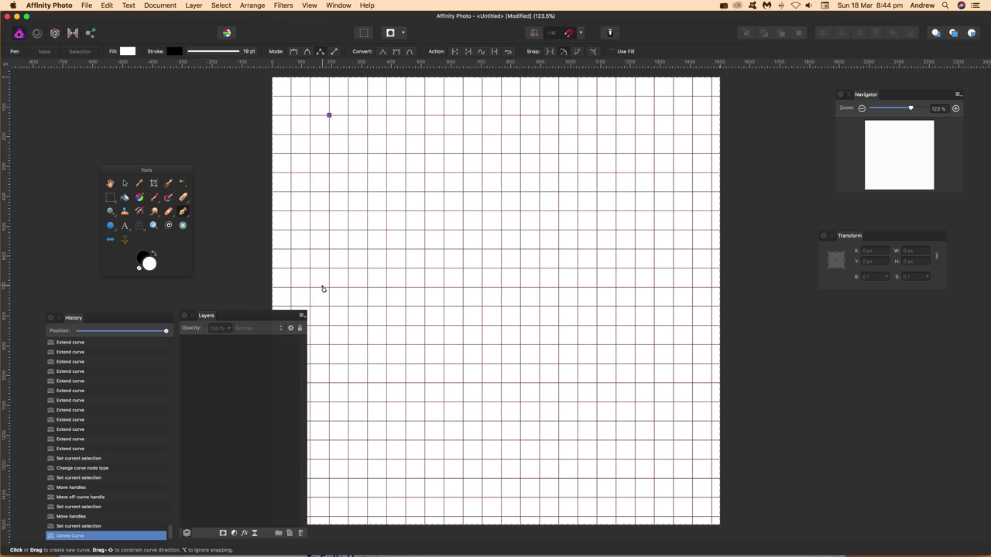
click(329, 382)
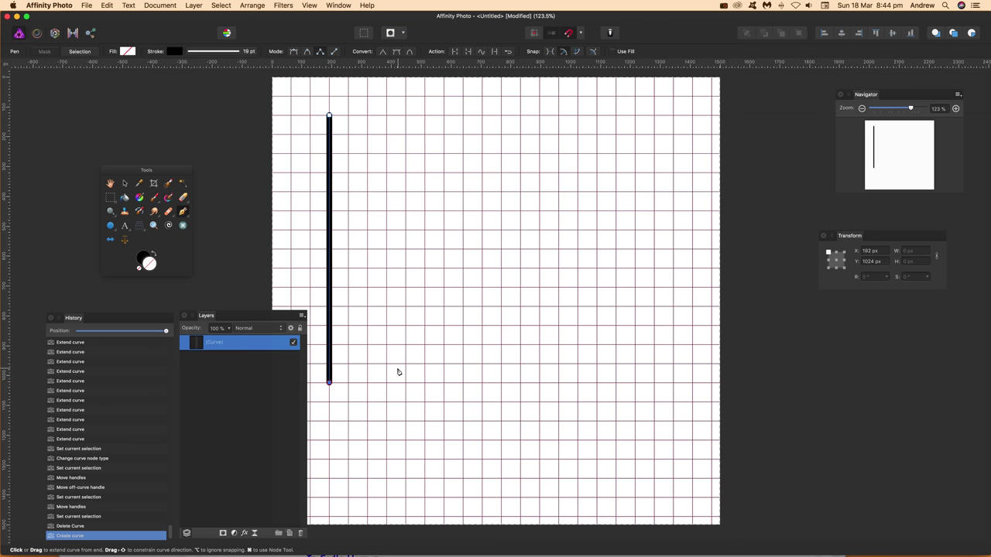
click(615, 383)
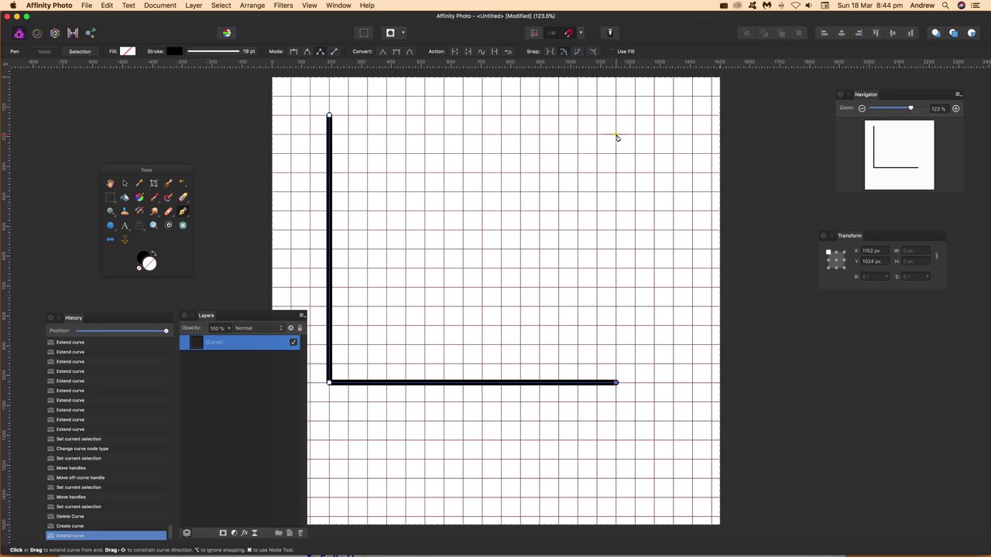
click(617, 135)
click(348, 136)
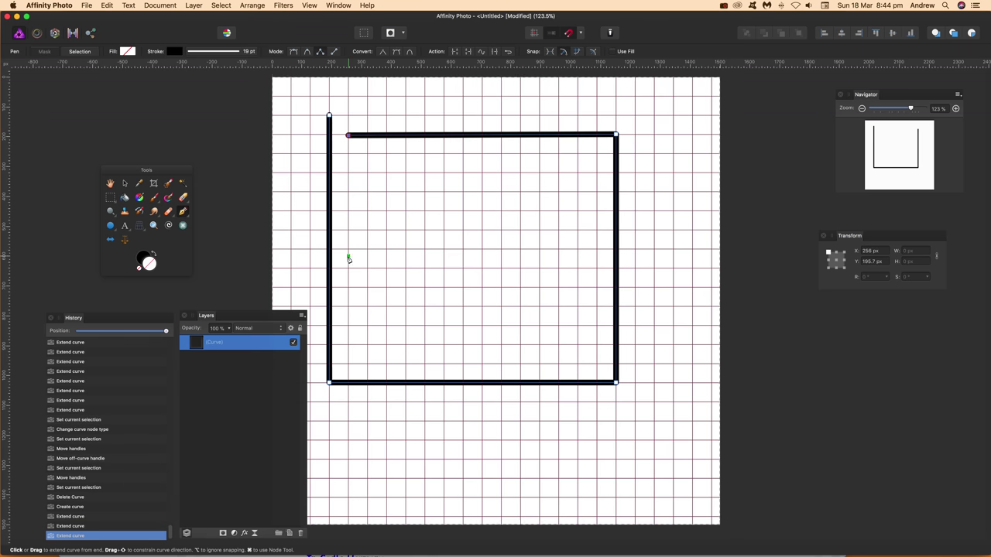
click(349, 363)
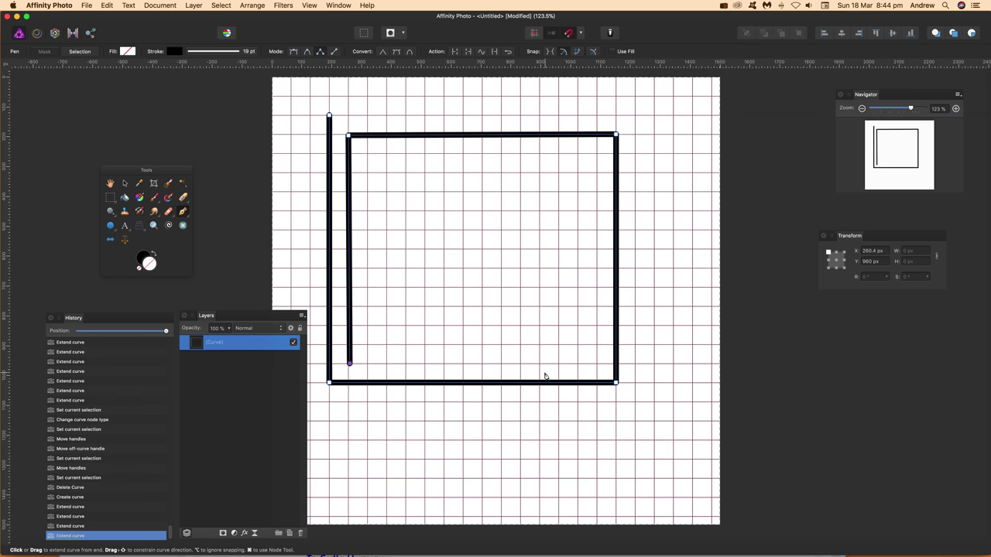
click(597, 363)
click(596, 154)
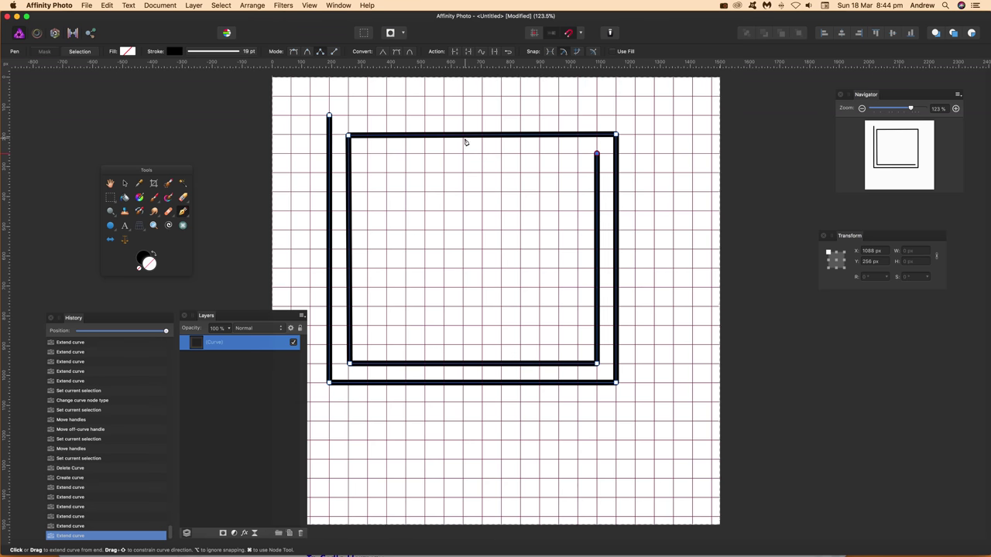
click(367, 154)
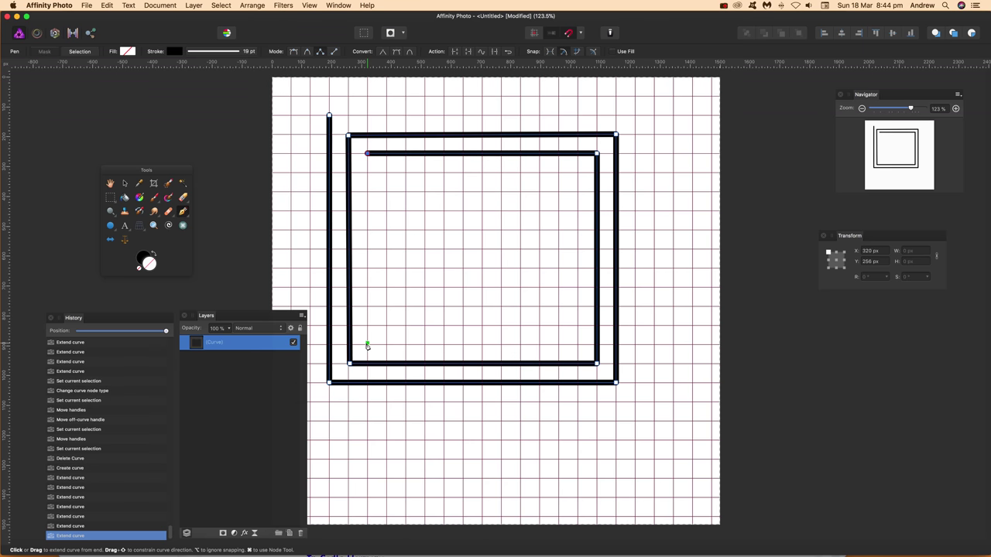
Continue the square spiral inward, one square per lap, ending with a bottom segment near centre
click(366, 345)
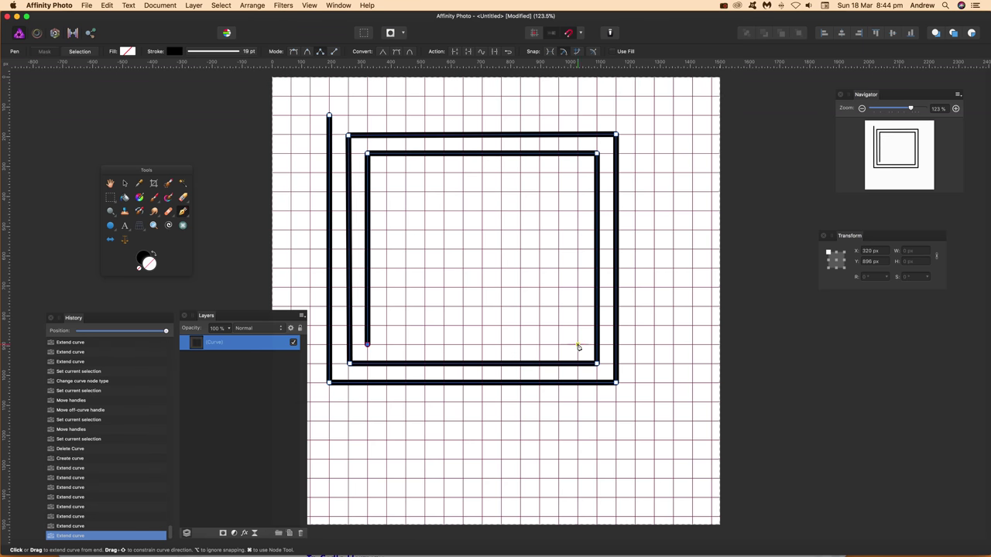
click(577, 345)
click(578, 171)
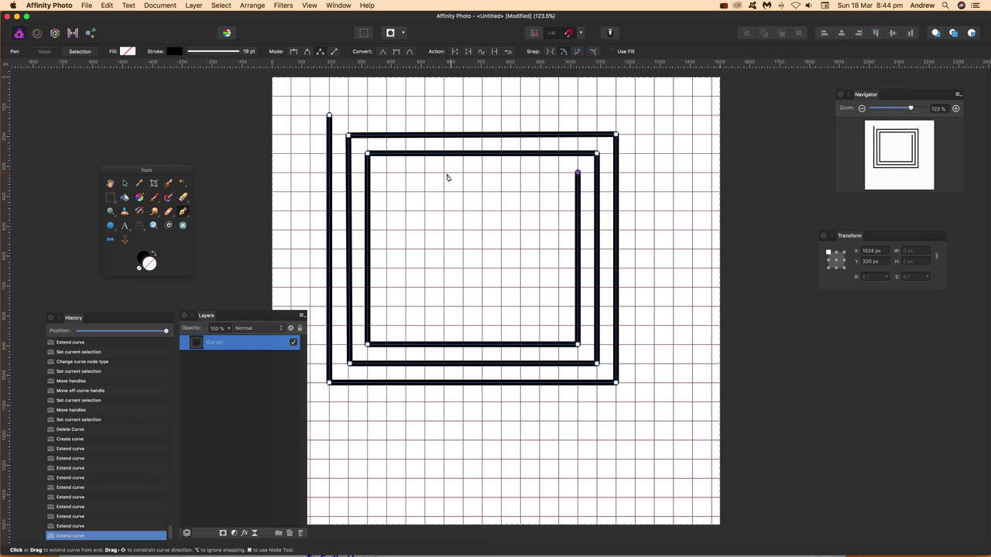
click(387, 173)
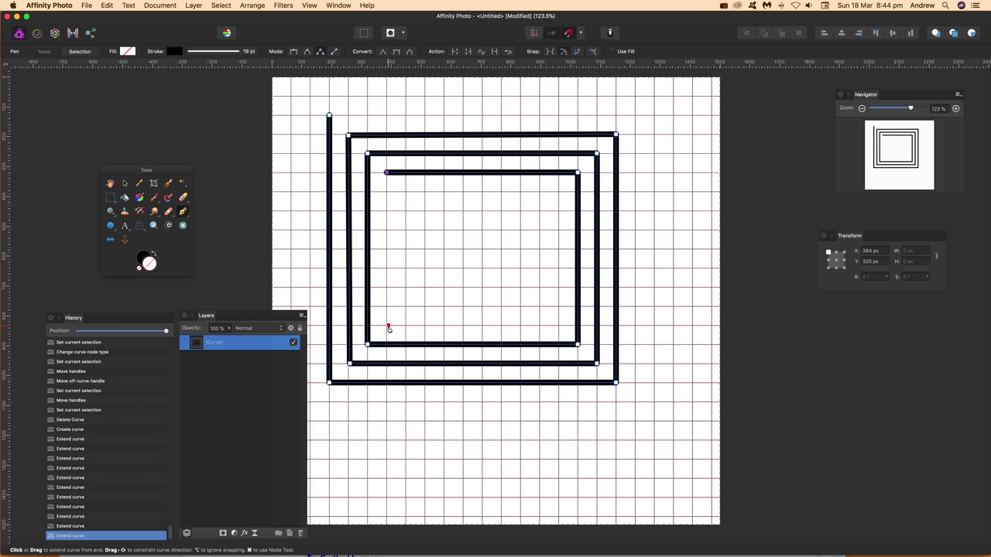
click(386, 326)
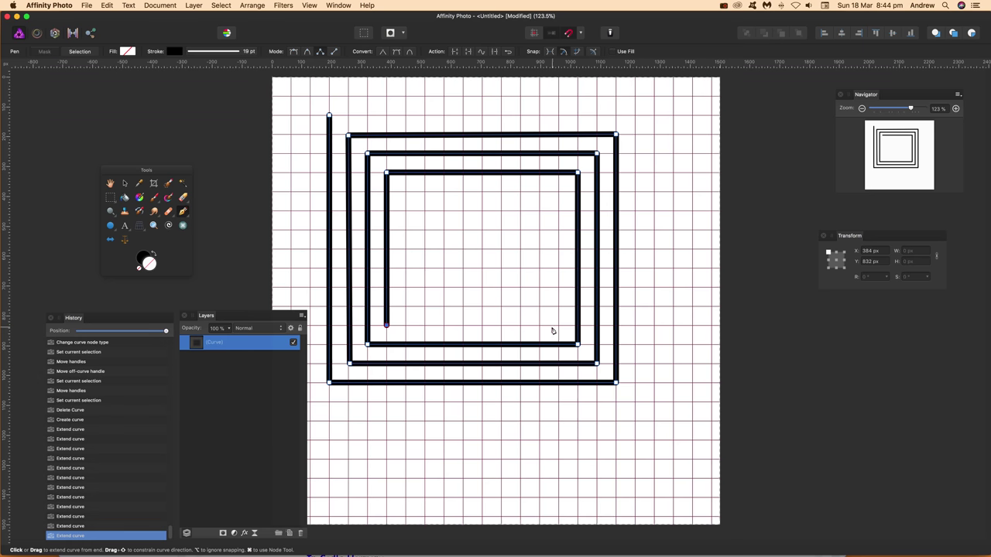
click(558, 326)
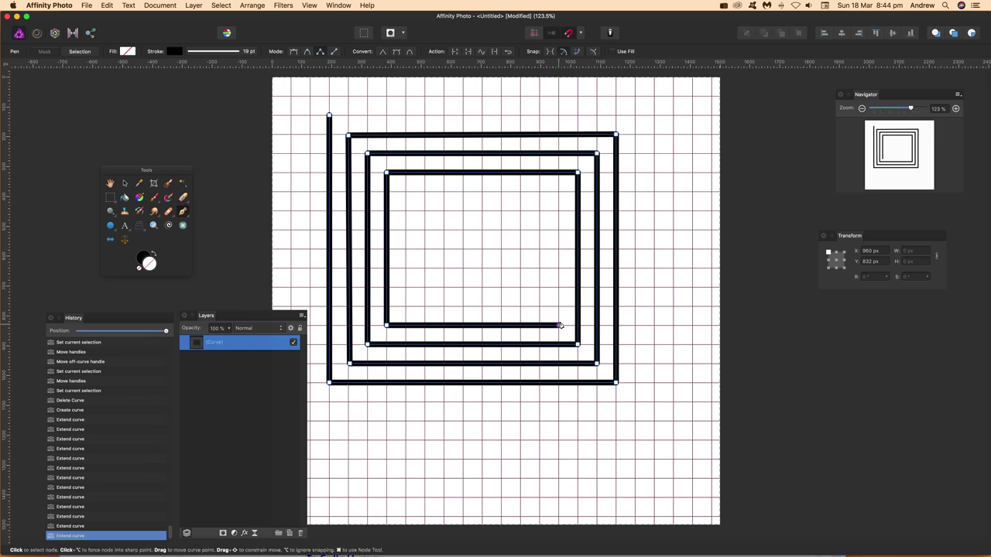
click(559, 192)
click(404, 191)
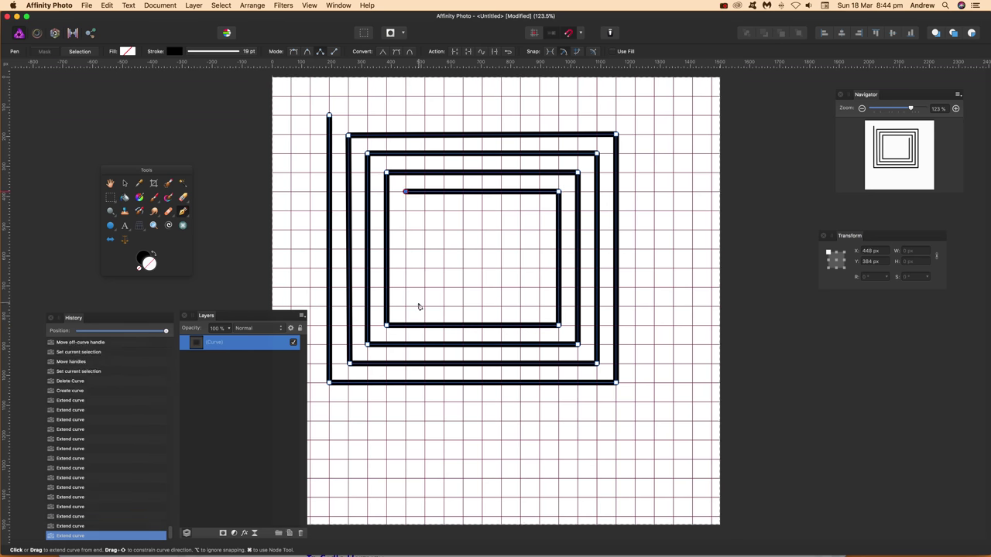
click(405, 307)
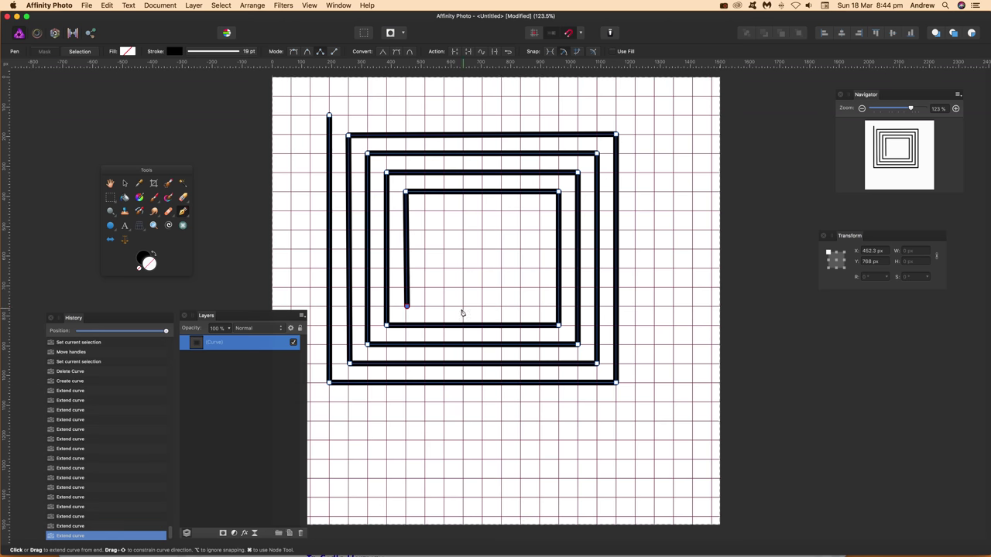
click(540, 306)
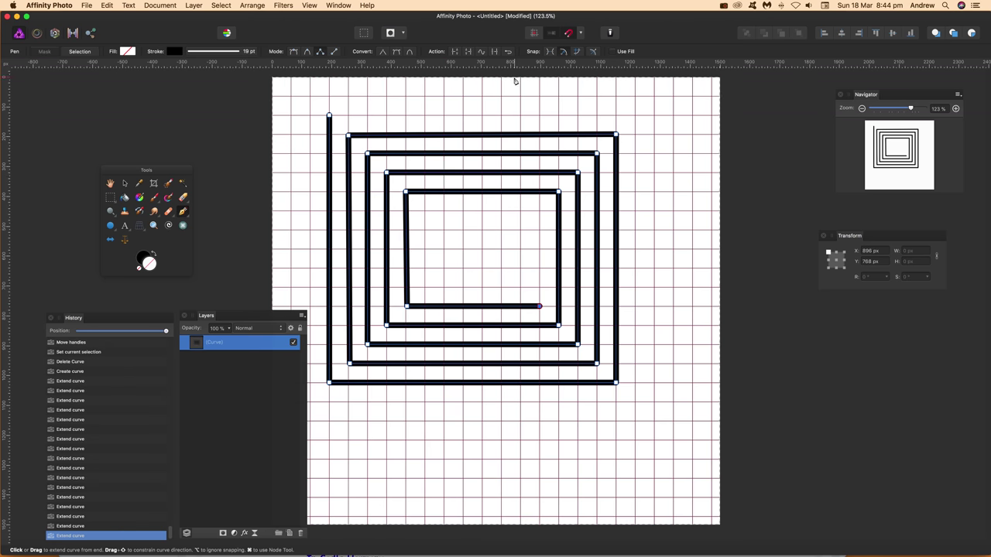
Select all spiral nodes with the Node Tool and convert them to Smart nodes
click(184, 212)
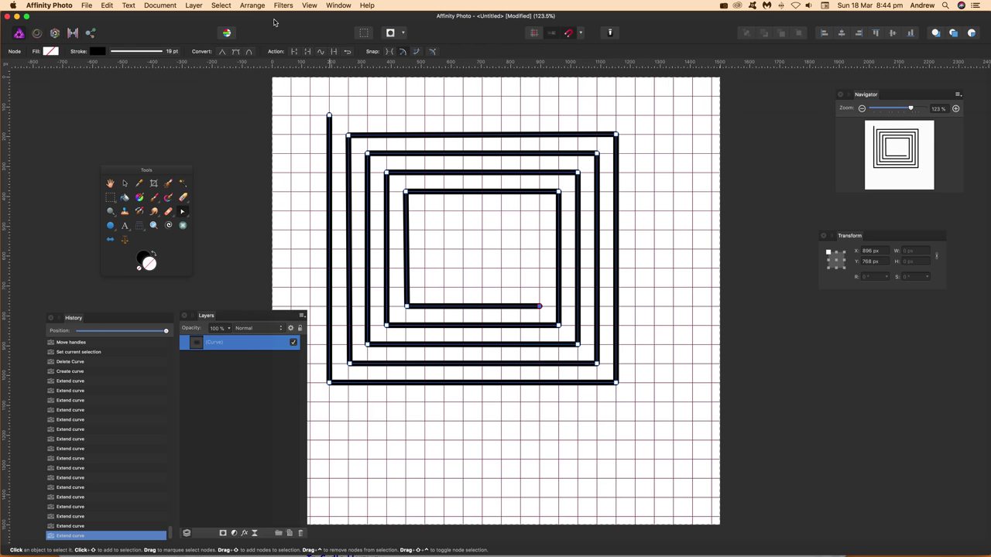
drag(304, 101, 676, 422)
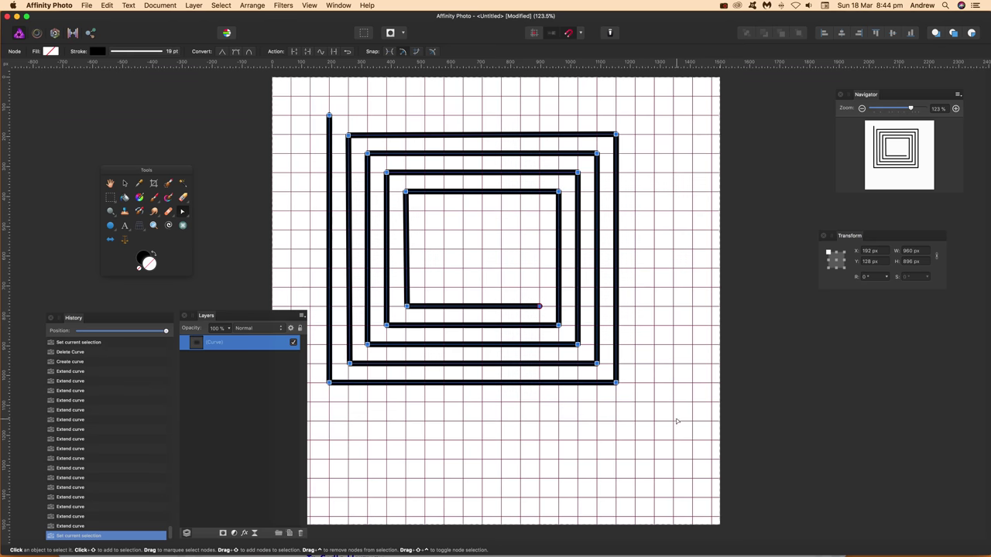
click(250, 52)
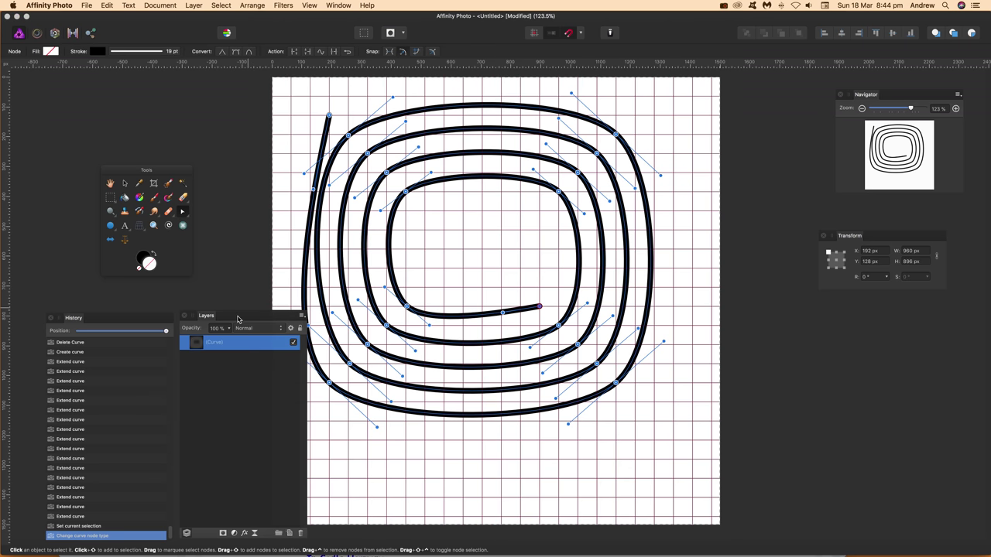
drag(239, 318, 188, 328)
click(293, 111)
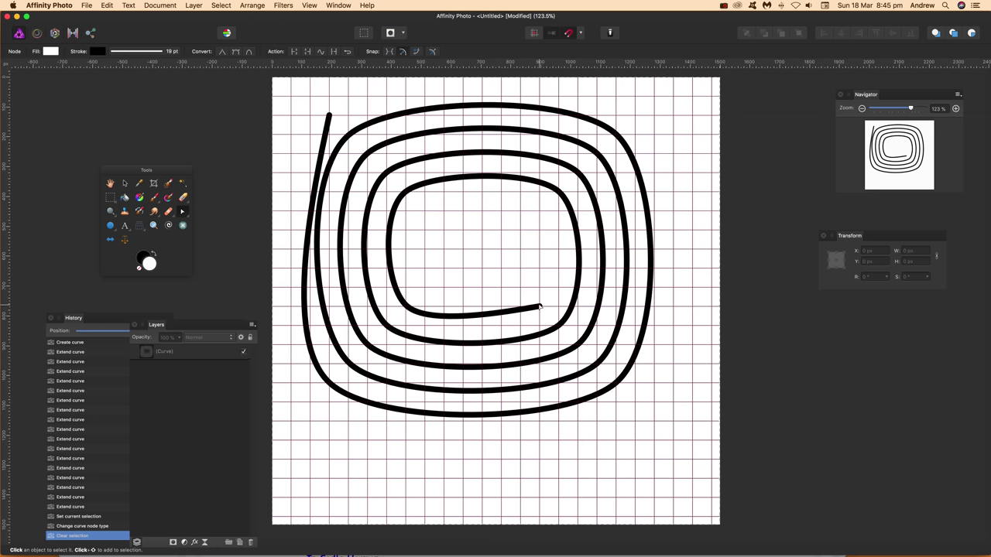
Drag the spiral's end nodes leftward to reshape its outermost turn
click(542, 309)
drag(541, 309, 525, 312)
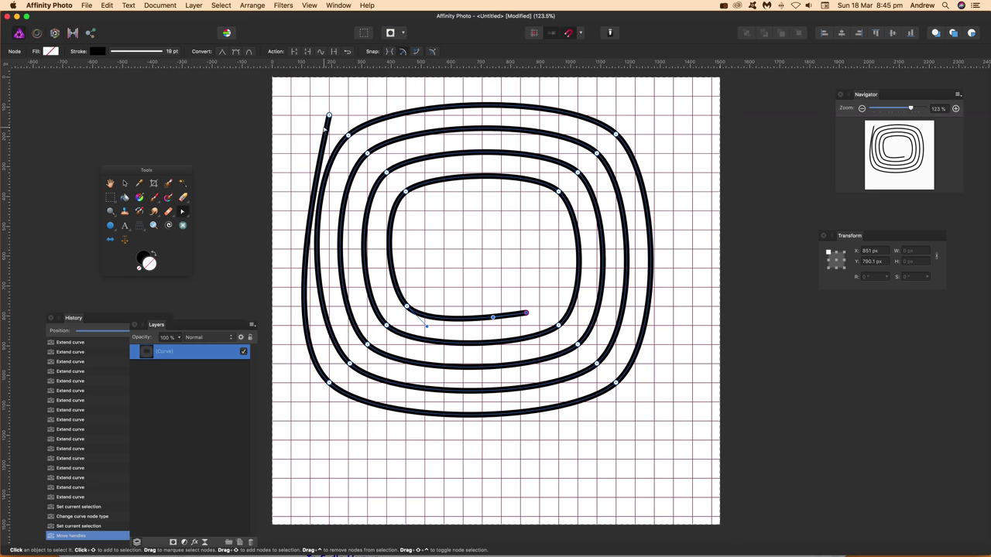
drag(329, 115, 297, 113)
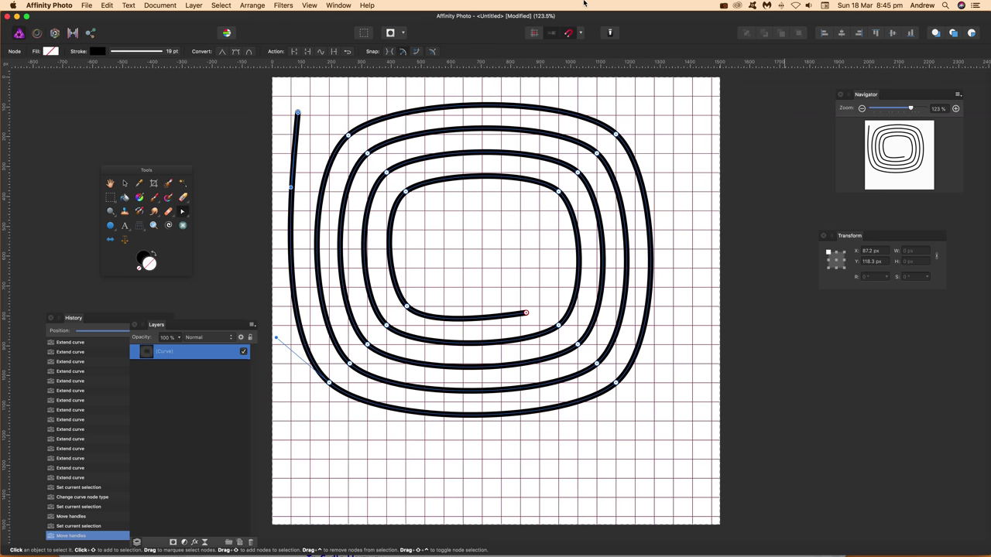
Set the stroke width to 40 pt and pull pressure-graph points so the outer turns taper
click(150, 53)
drag(139, 83, 155, 83)
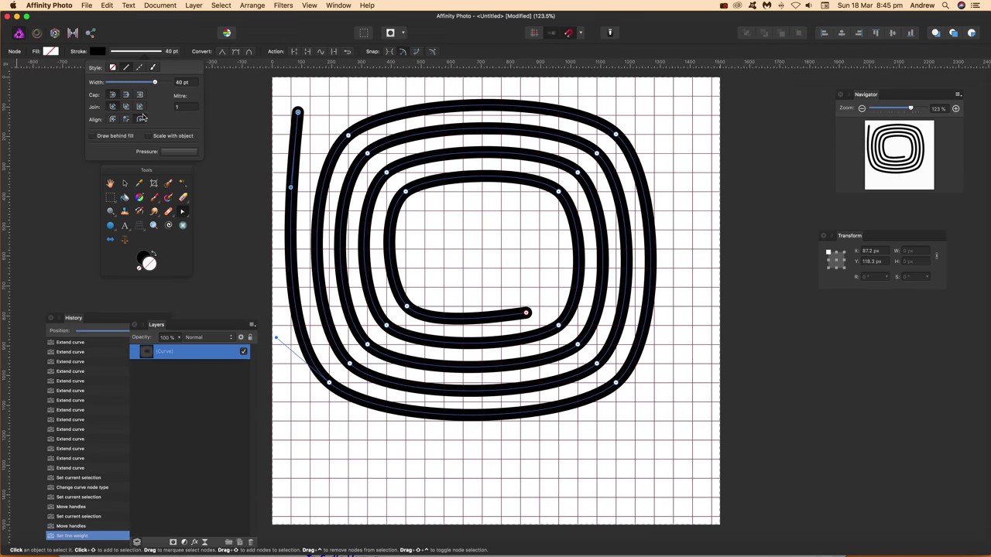
click(179, 151)
drag(188, 170, 177, 214)
mouse_move(243, 188)
mouse_down()
mouse_move(241, 225)
mouse_move(222, 161)
mouse_up()
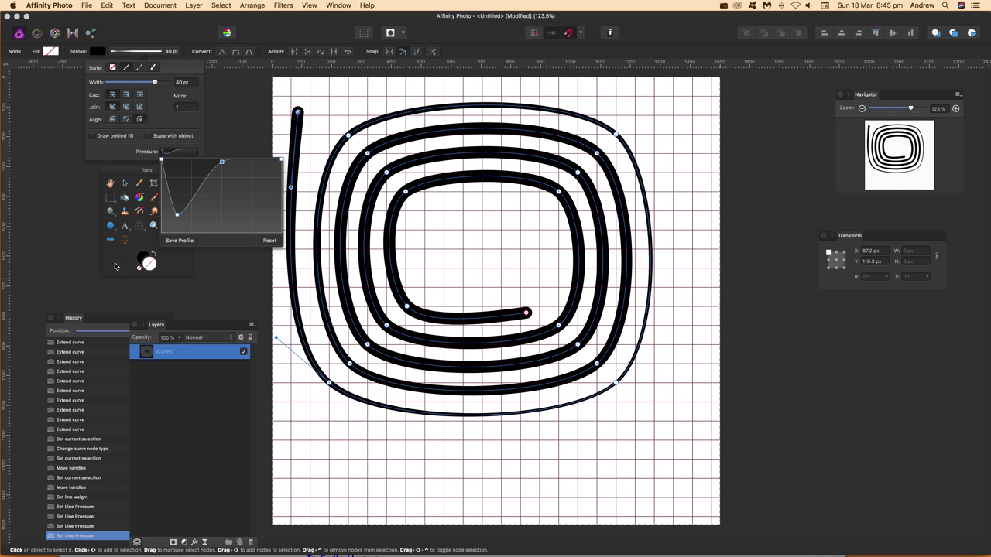
click(117, 266)
click(125, 184)
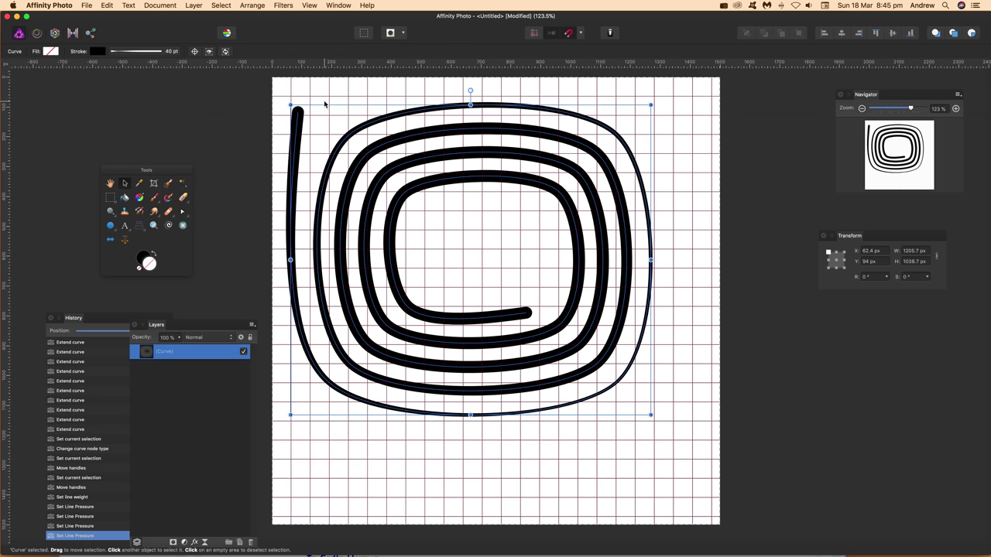
Delete the pressure-shaped spiral and switch back to the Pen Tool
key(Delete)
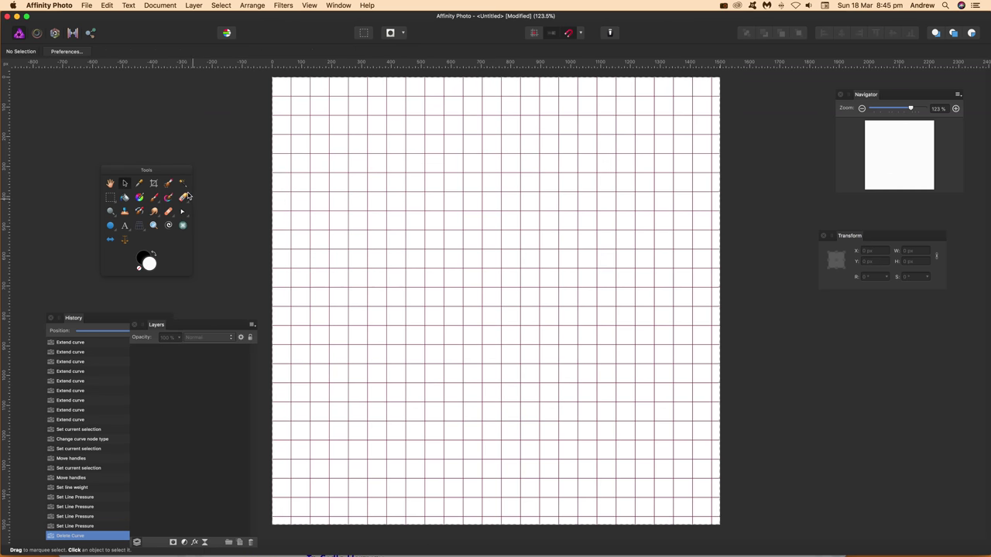
click(183, 211)
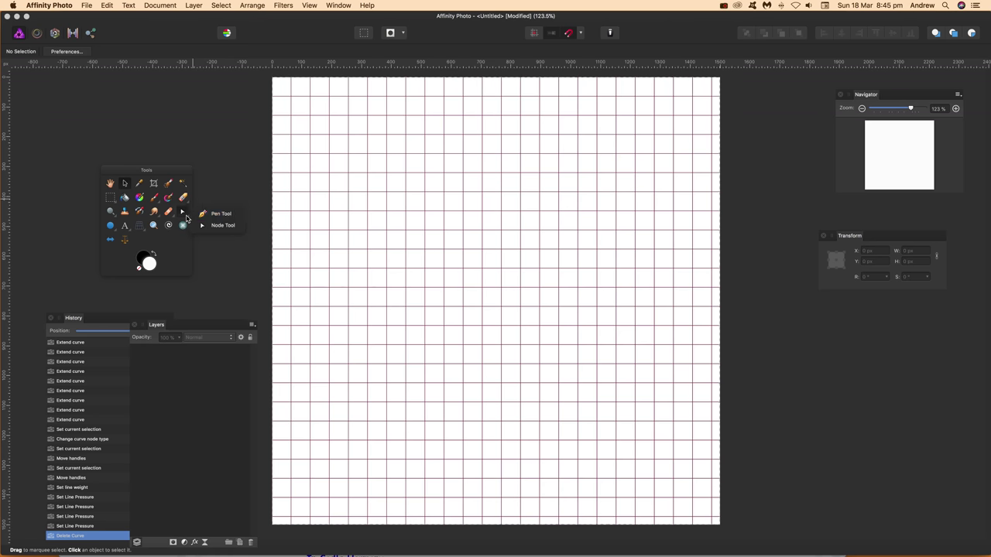
click(225, 218)
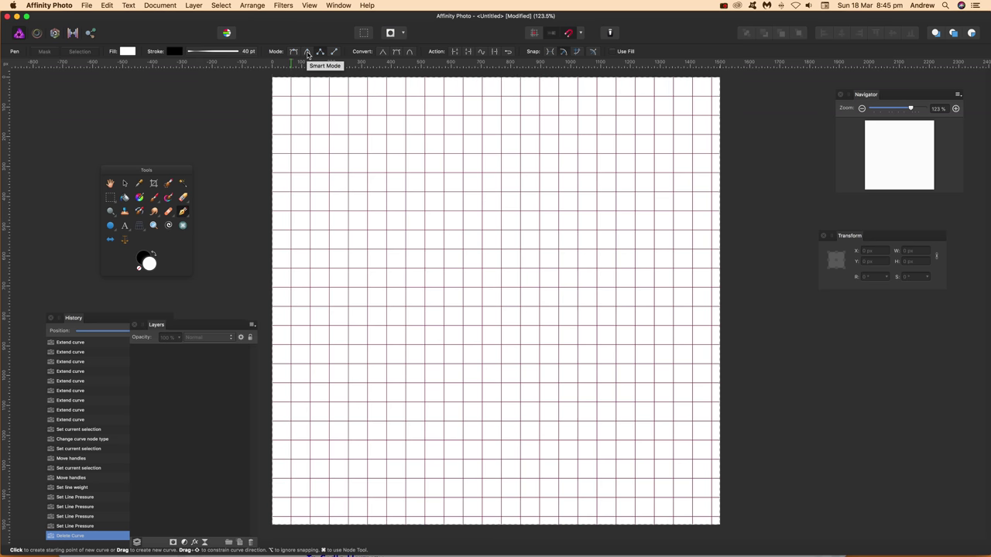
Pen-draw the triangular spiral's two outer turns, dragging curved nodes across top and bottom
click(610, 271)
click(594, 204)
click(465, 192)
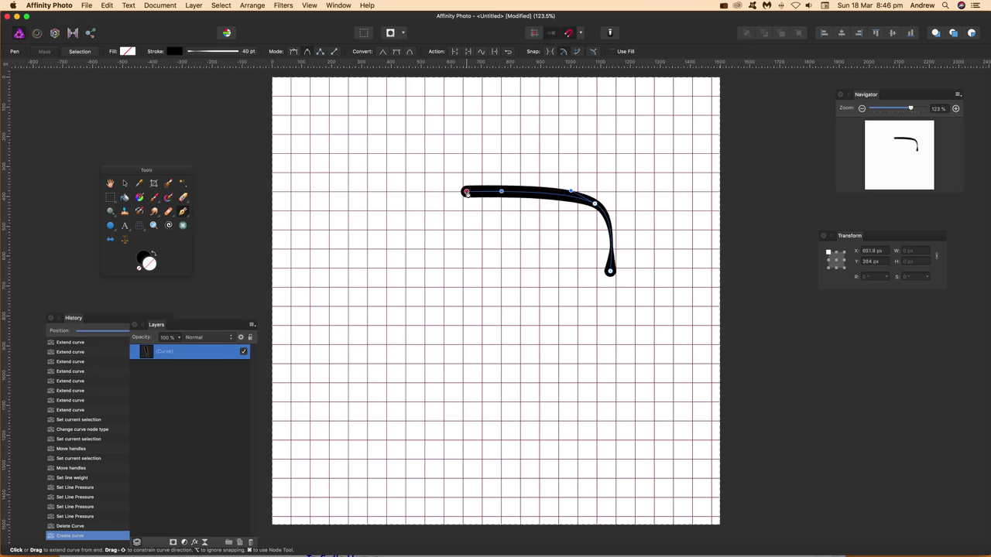
click(384, 307)
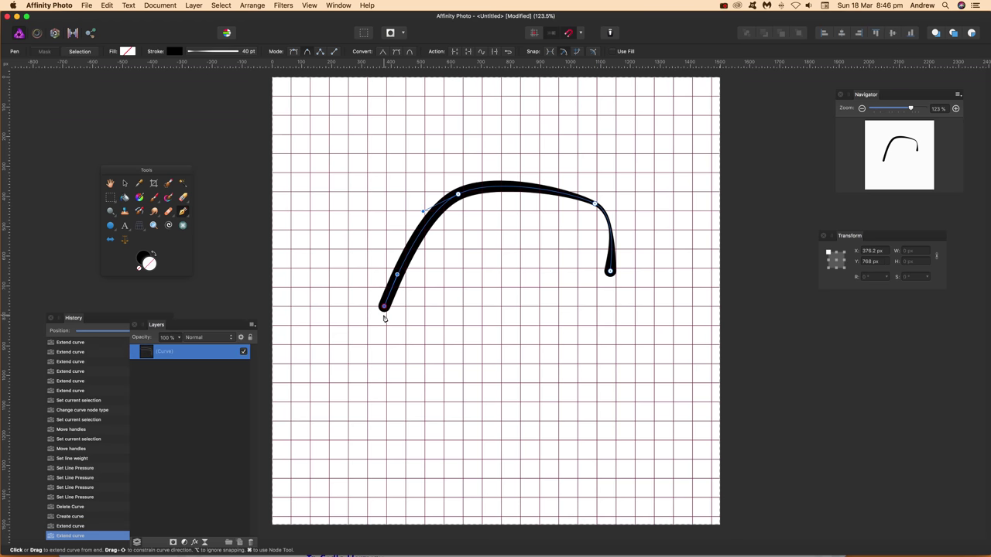
drag(497, 425, 528, 423)
click(570, 300)
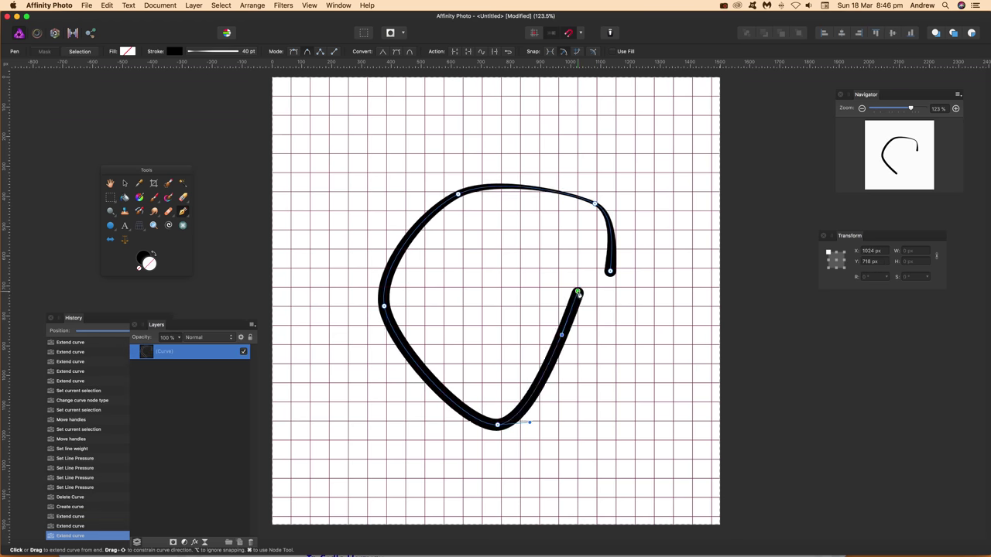
click(588, 264)
drag(500, 206, 472, 205)
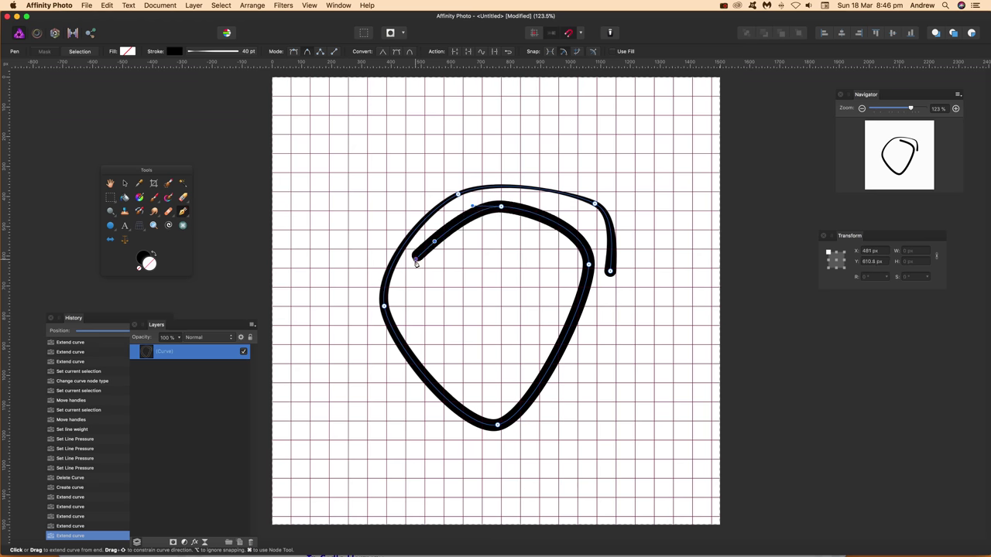
click(405, 283)
drag(486, 392, 509, 399)
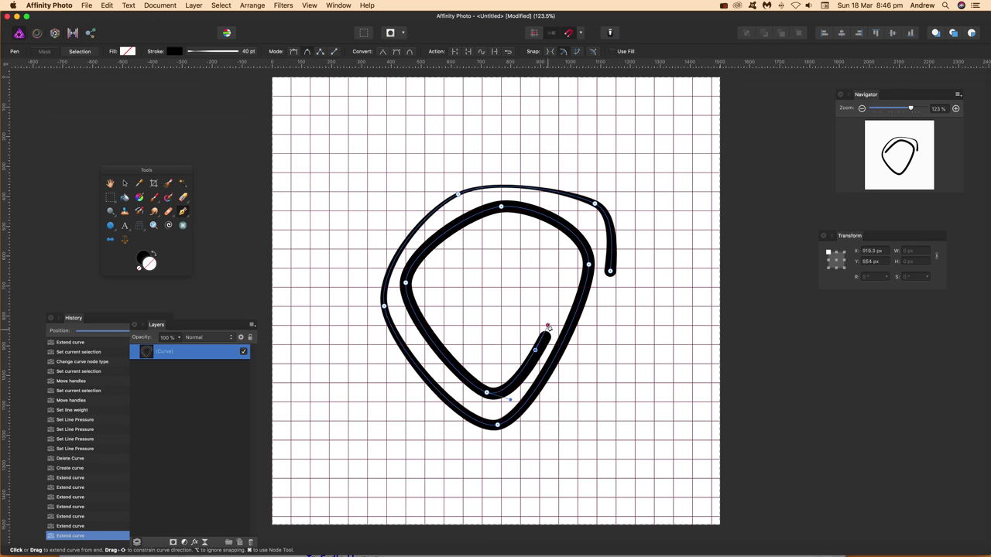
click(565, 267)
Wind the inner turns down into a small triangle near the canvas centre
drag(491, 232, 470, 233)
click(437, 276)
drag(473, 349, 500, 349)
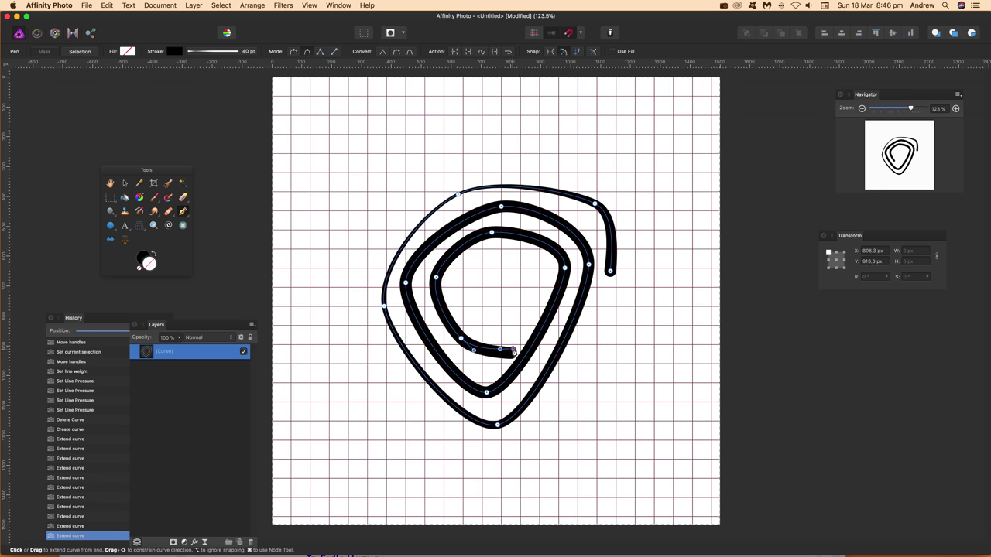
click(533, 266)
drag(492, 266, 474, 278)
drag(484, 322, 499, 323)
click(509, 304)
click(518, 288)
drag(496, 286, 485, 284)
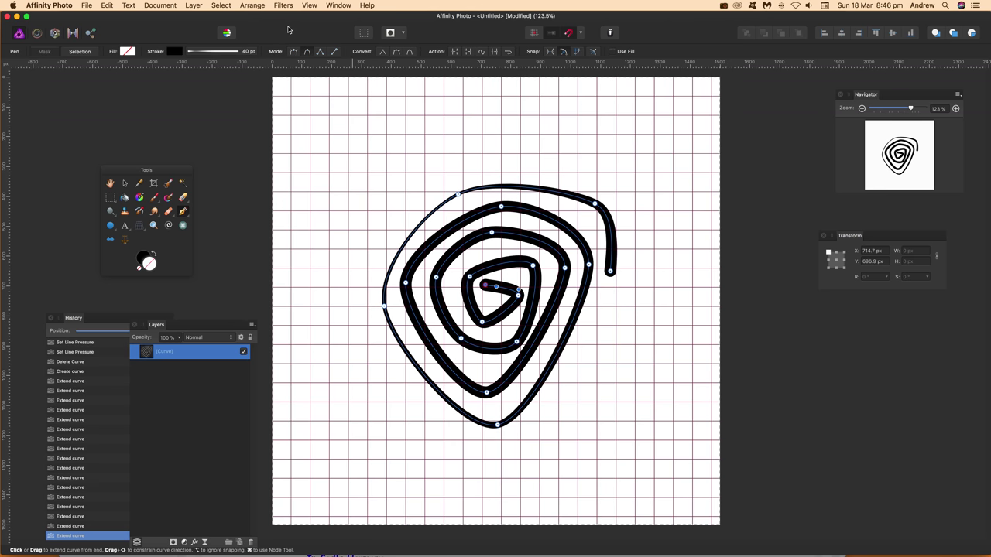
Drag two points down on the stroke's Pressure graph so the width swells and thins
click(227, 52)
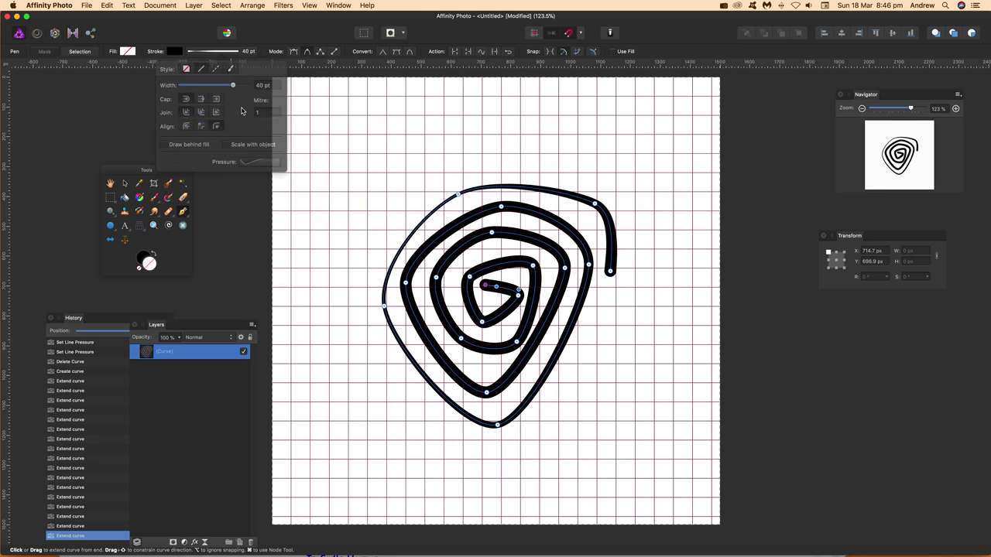
click(256, 152)
drag(283, 189, 289, 200)
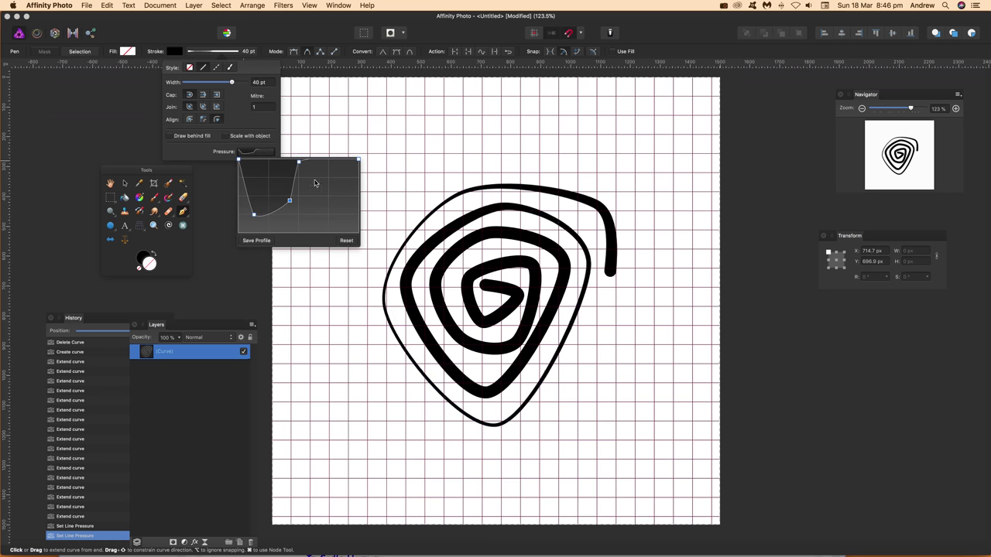
drag(325, 164, 332, 212)
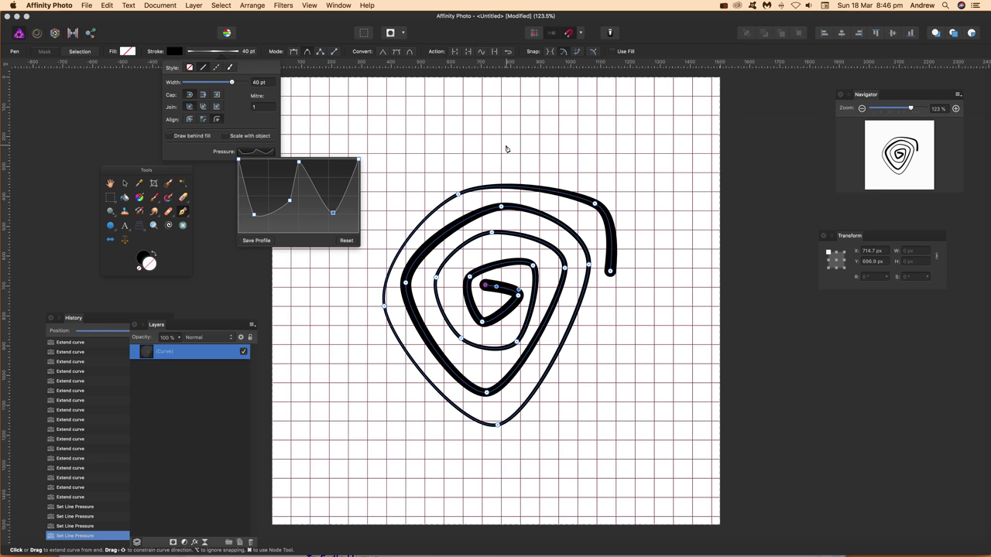